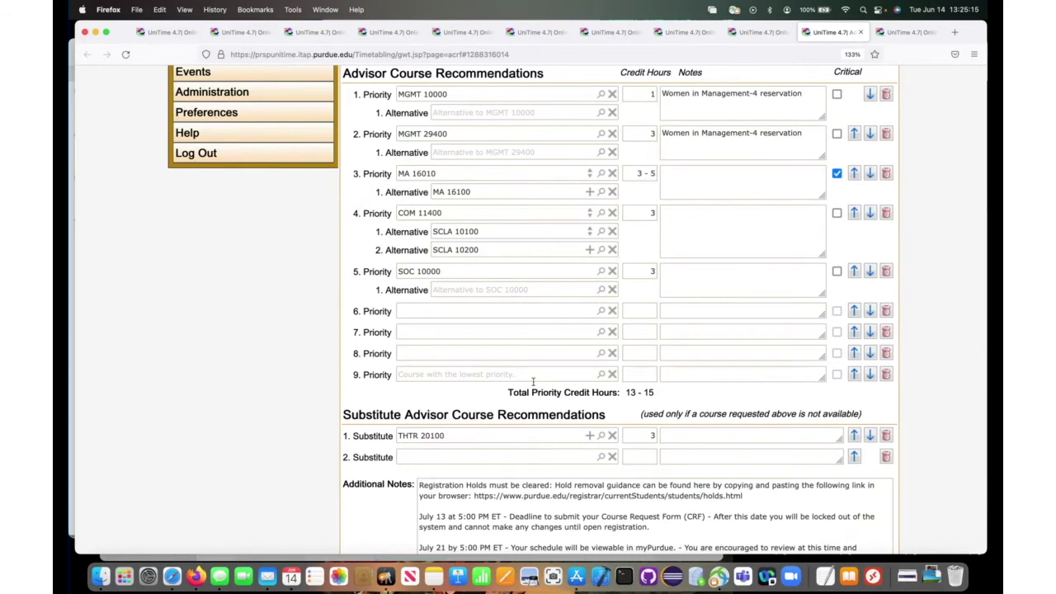
# Add SPAN 10100 as the 6th priority course in the advisor course recommendations
pyautogui.click(522, 310)
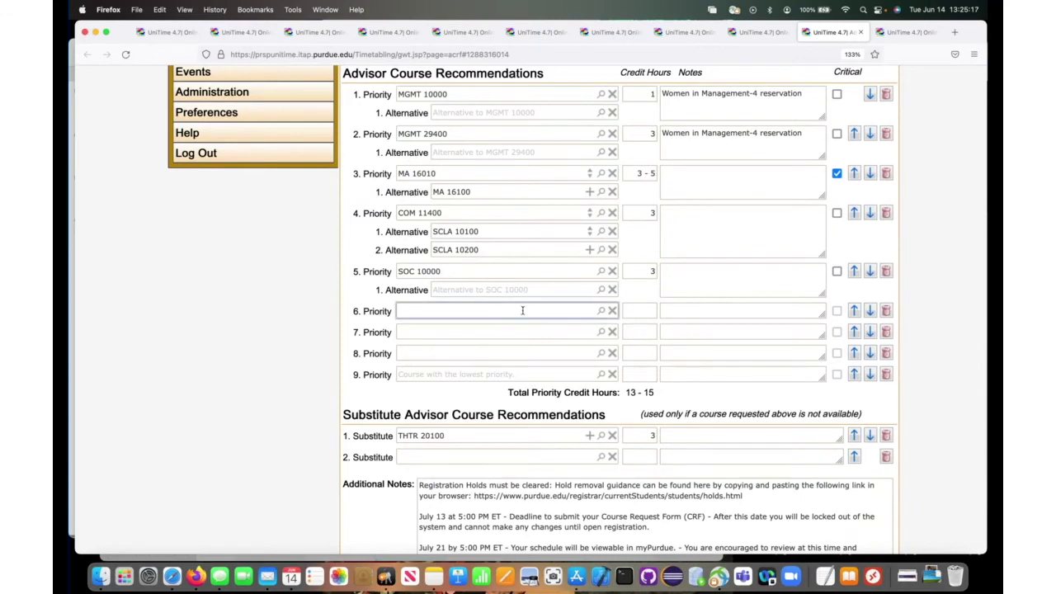
pyautogui.write('sp')
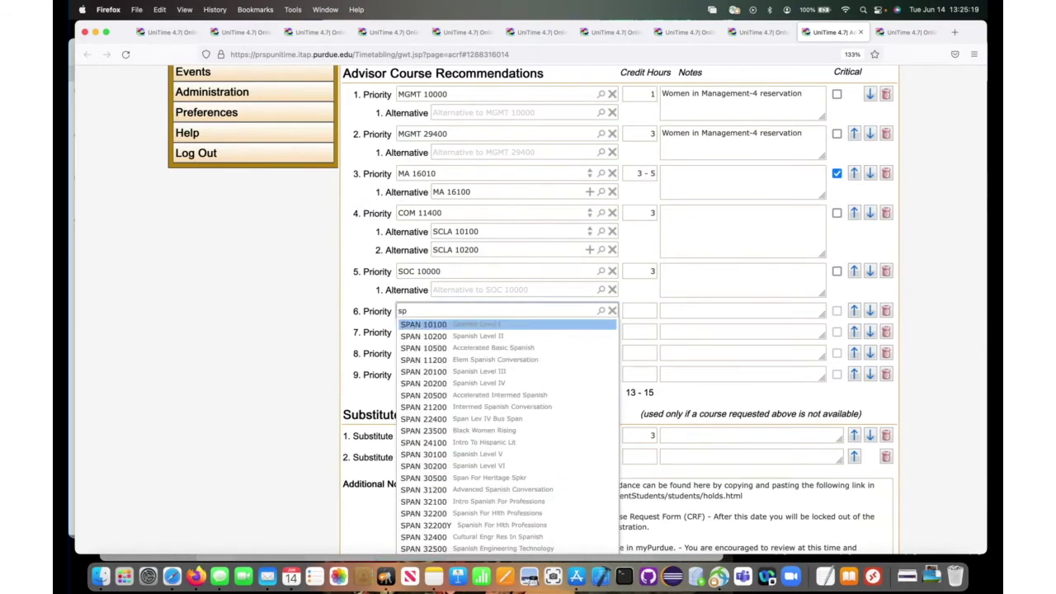
pyautogui.press('Return')
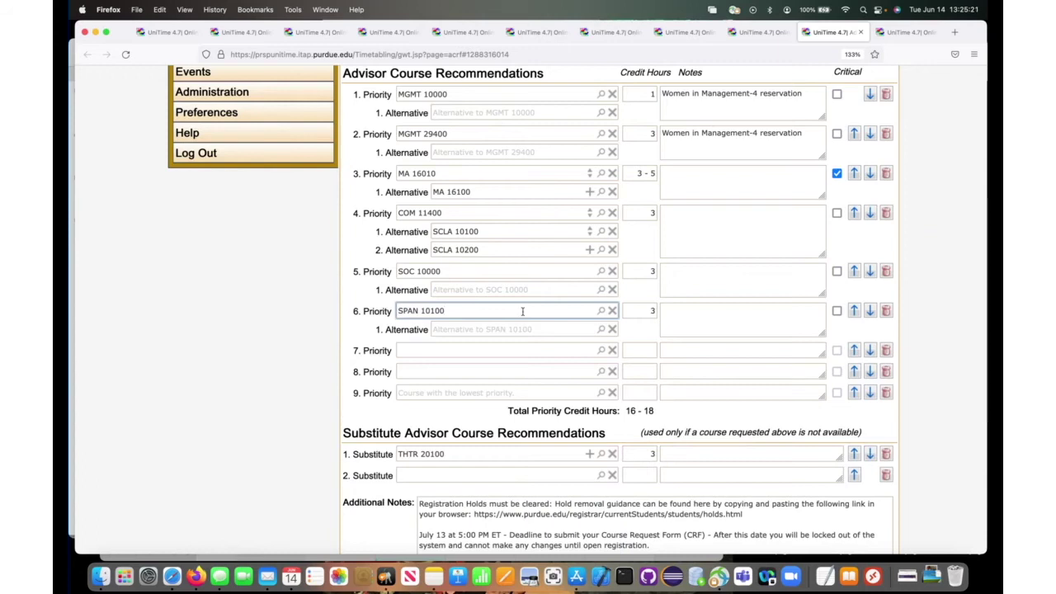
# Add the note "You need request and override when asked." to the SPAN 10100 recommendation
pyautogui.click(688, 316)
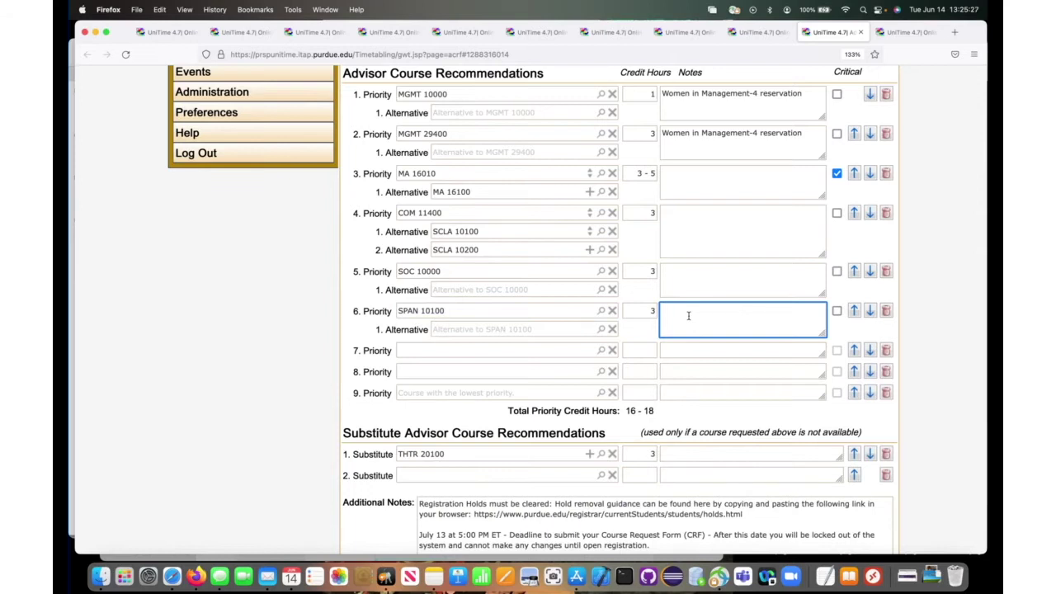
pyautogui.write('Let')
pyautogui.press('BackSpace')
pyautogui.press('BackSpace')
pyautogui.write('You  need rque')
pyautogui.press('BackSpace')
pyautogui.press('BackSpace')
pyautogui.press('BackSpace')
pyautogui.press('BackSpace')
pyautogui.write('request and override when aske')
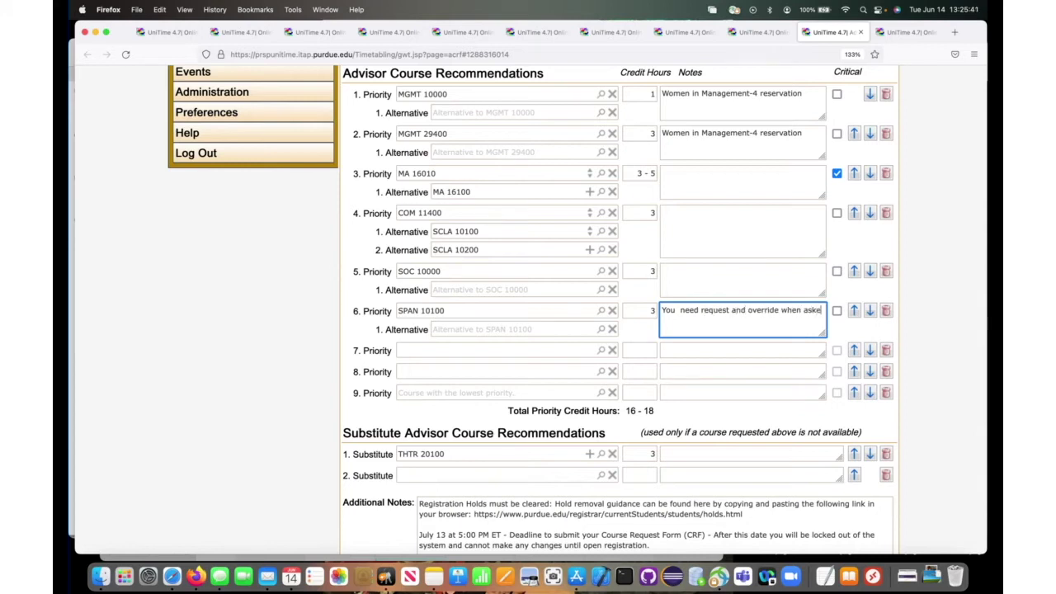
pyautogui.write('d.')
pyautogui.click(679, 313)
pyautogui.press('BackSpace')
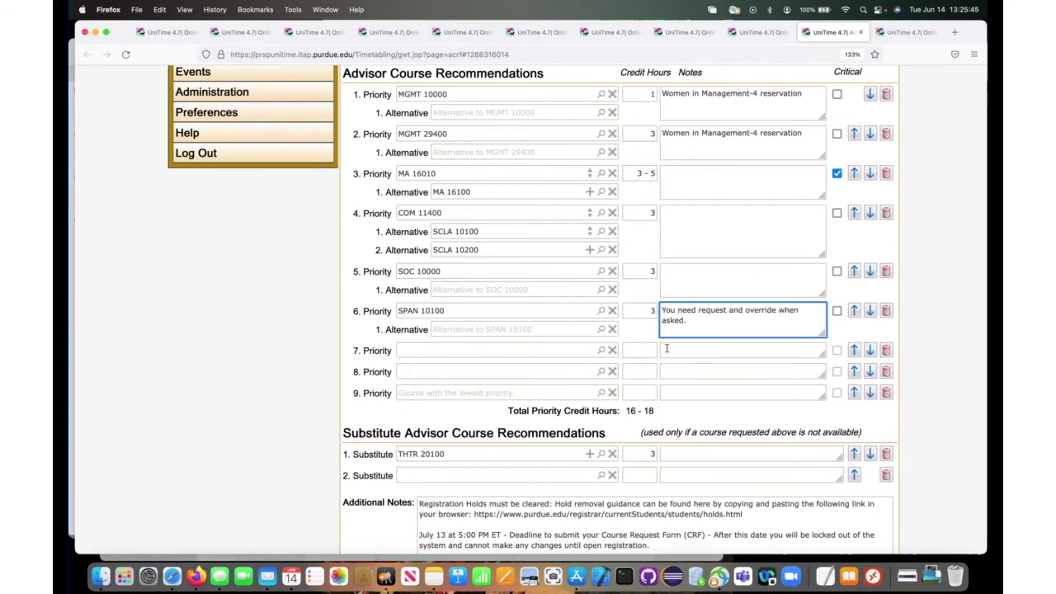
# Replace the additional notes with the previously used note "Make sure you have cleared your registration holds."
pyautogui.scroll(-3, 664, 355)
pyautogui.scroll(4, 658, 371)
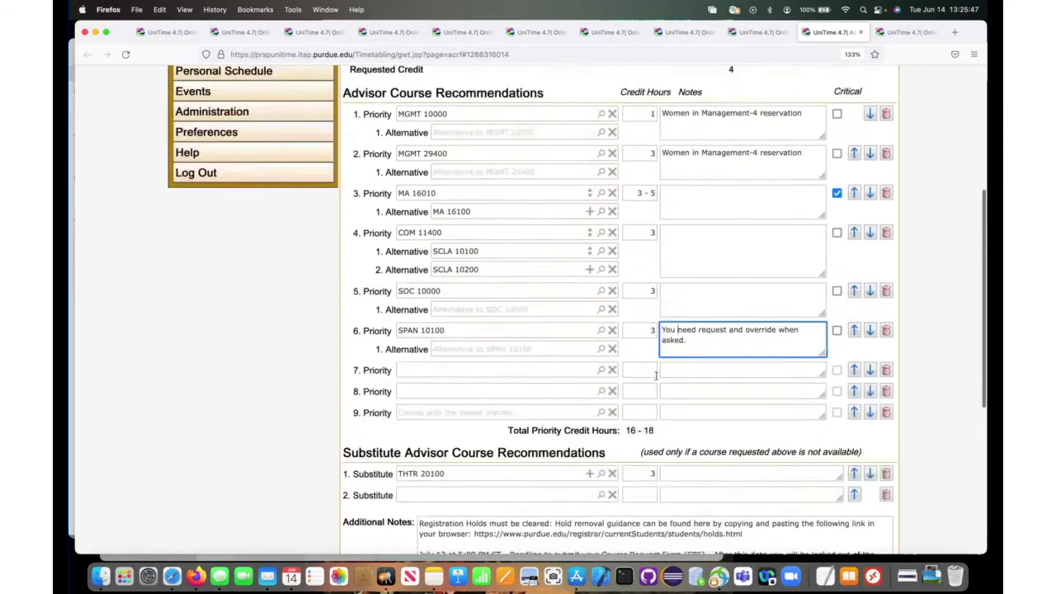
pyautogui.scroll(1, 656, 375)
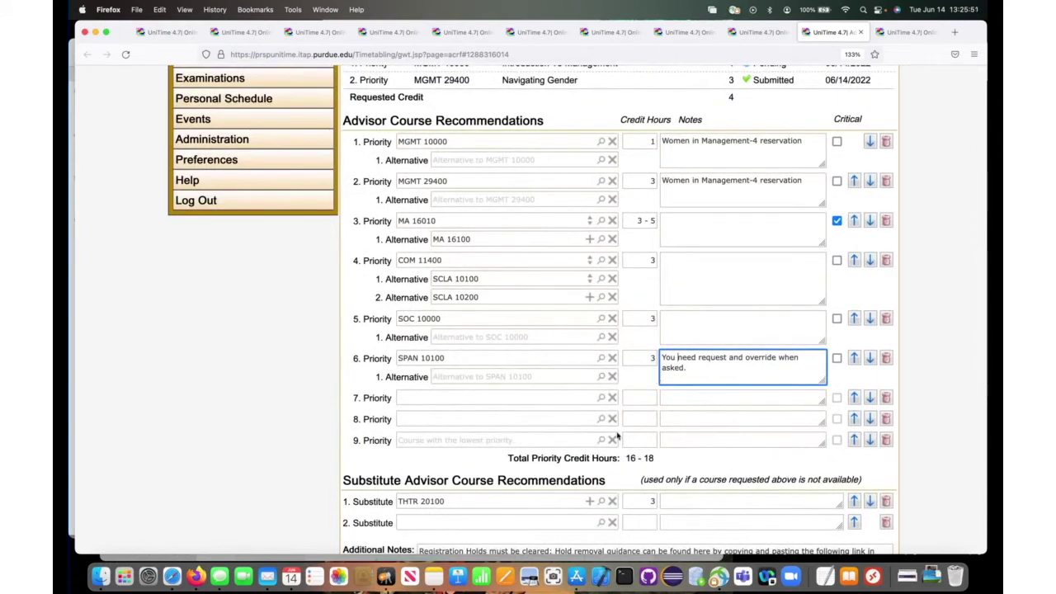
pyautogui.scroll(-4, 613, 442)
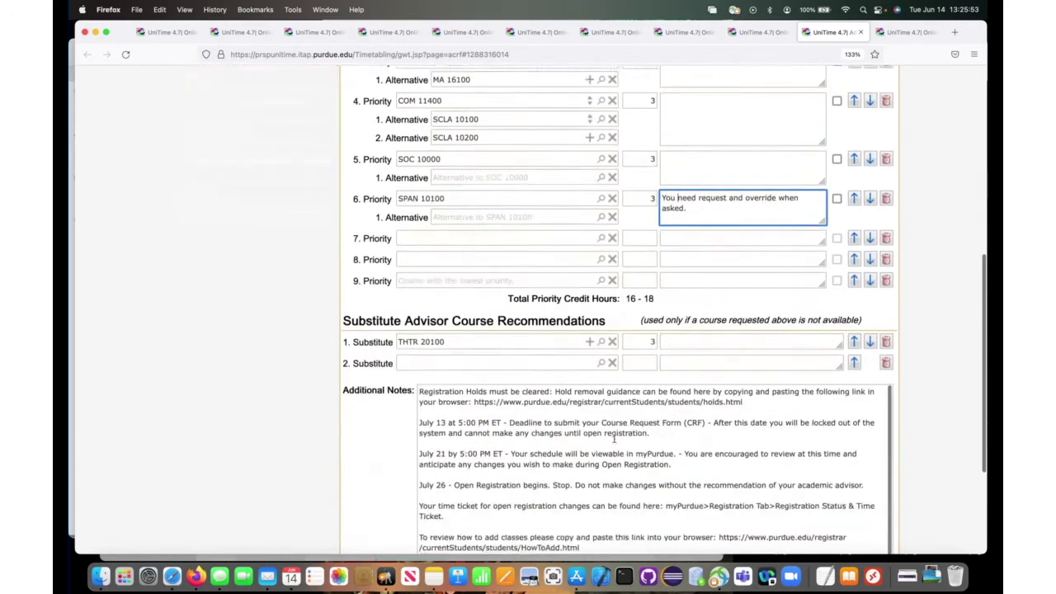
pyautogui.scroll(10, 613, 441)
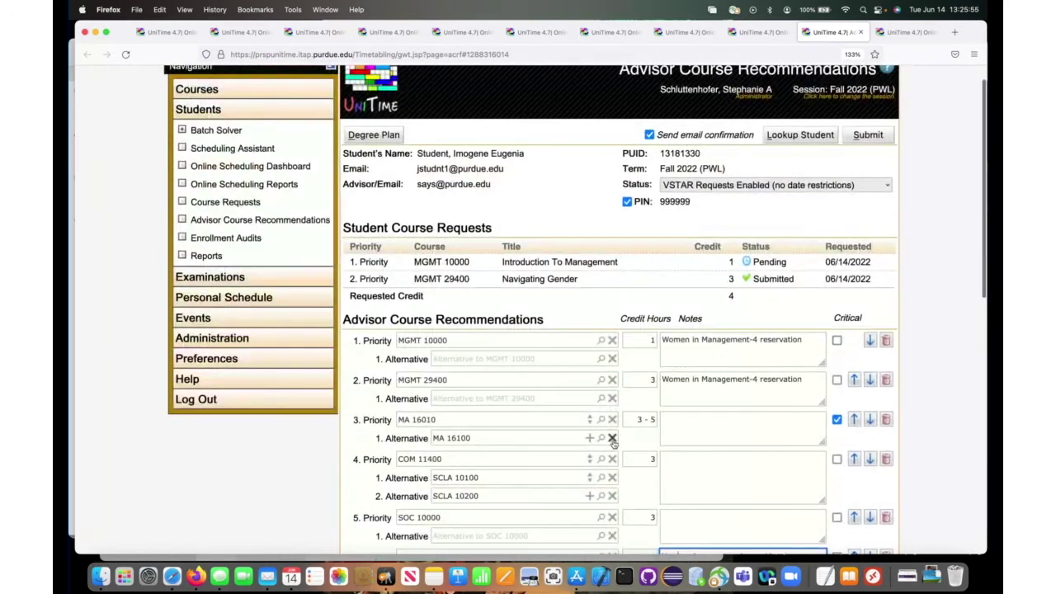
pyautogui.scroll(-10, 613, 441)
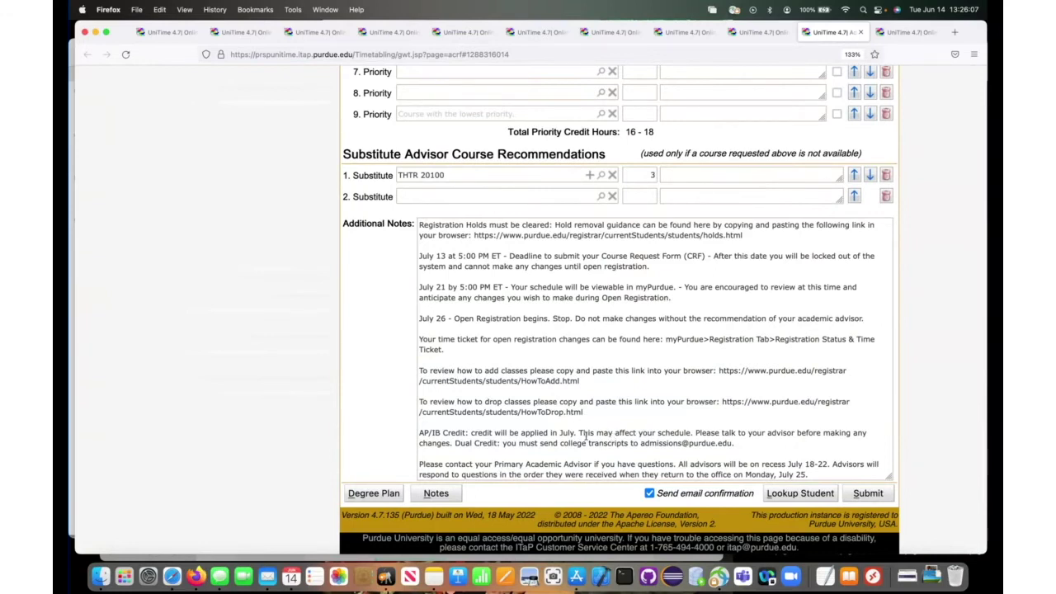
pyautogui.click(455, 493)
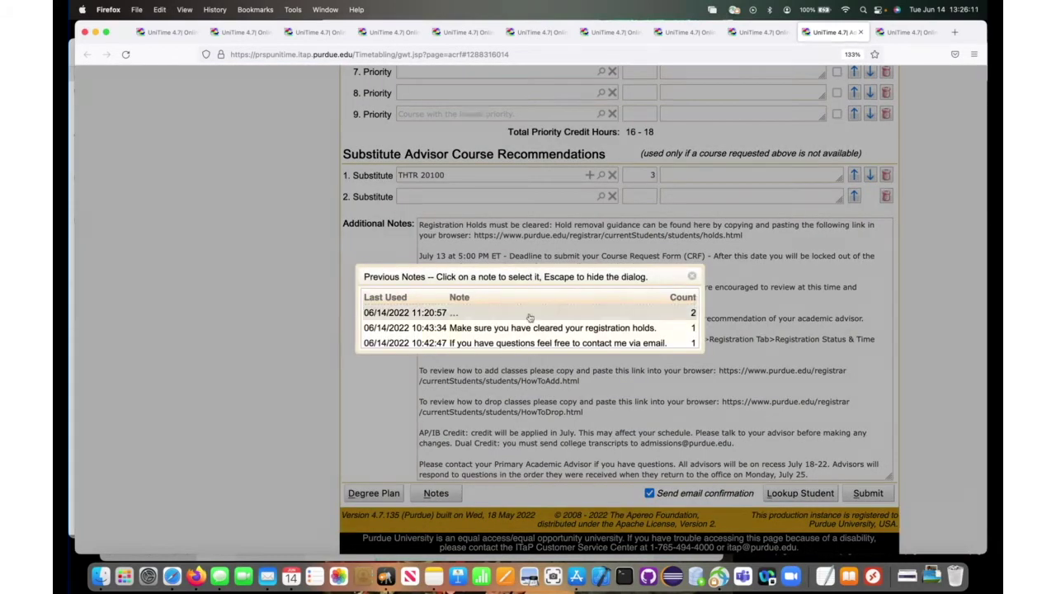
pyautogui.click(533, 328)
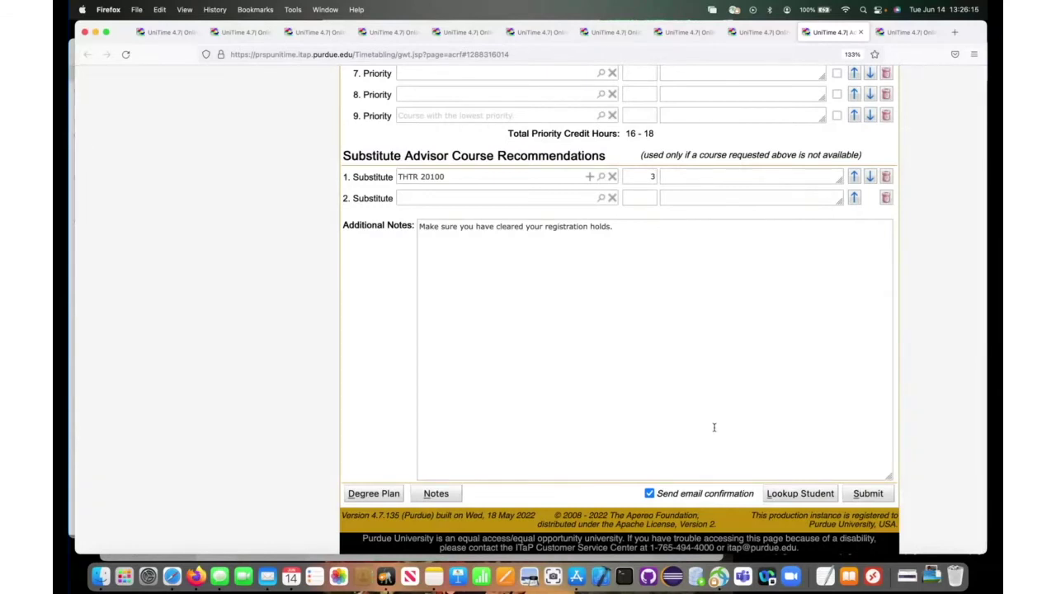
# Start submitting the recommendations, cancel at the registration errors, and add the note "Request override" to the THTR 20100 substitute
pyautogui.click(860, 496)
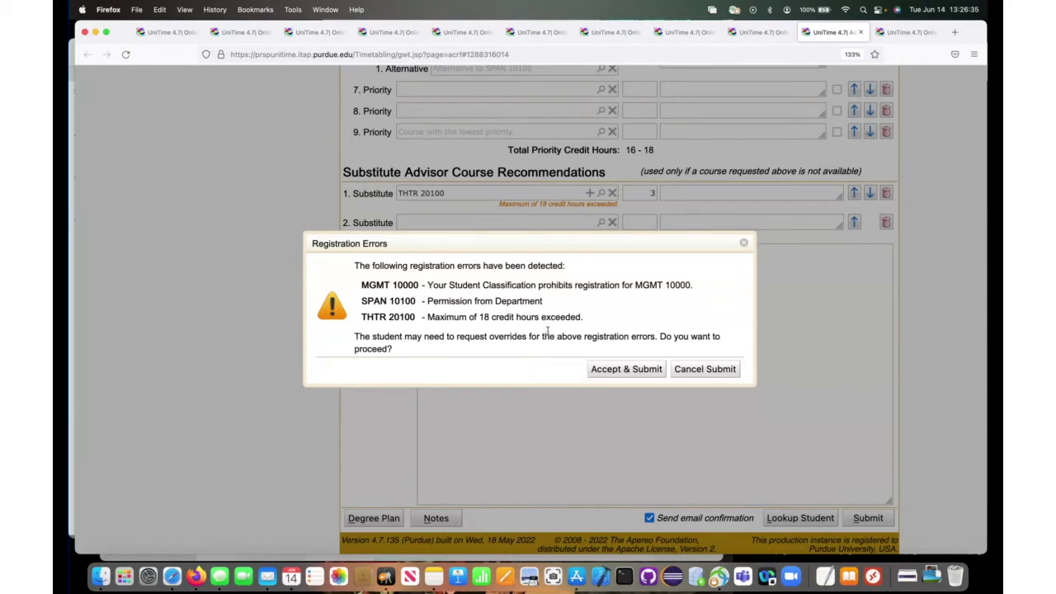
pyautogui.click(686, 370)
pyautogui.click(689, 193)
pyautogui.write('Requs')
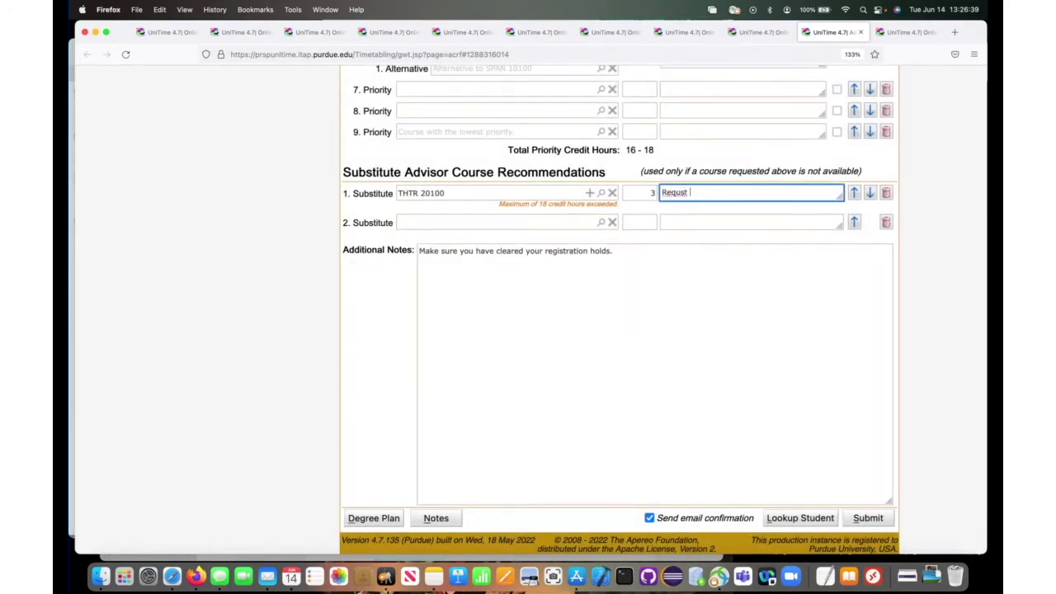
pyautogui.press('BackSpace')
pyautogui.write('est override')
# Submit the advisor recommendations, accepting the registration errors, and review the generated recommendations PDF
pyautogui.click(853, 518)
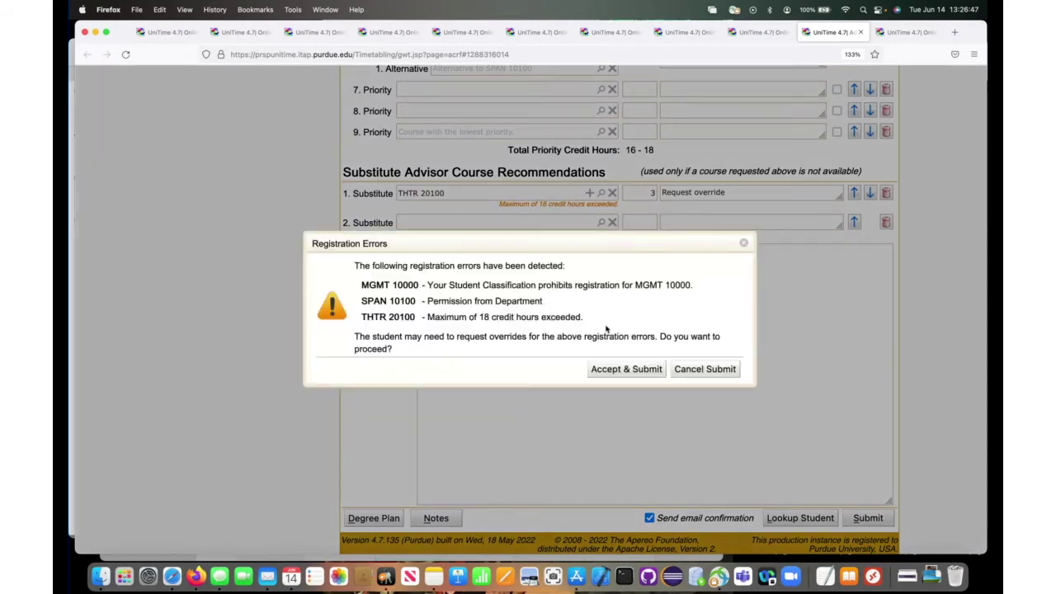
pyautogui.click(620, 371)
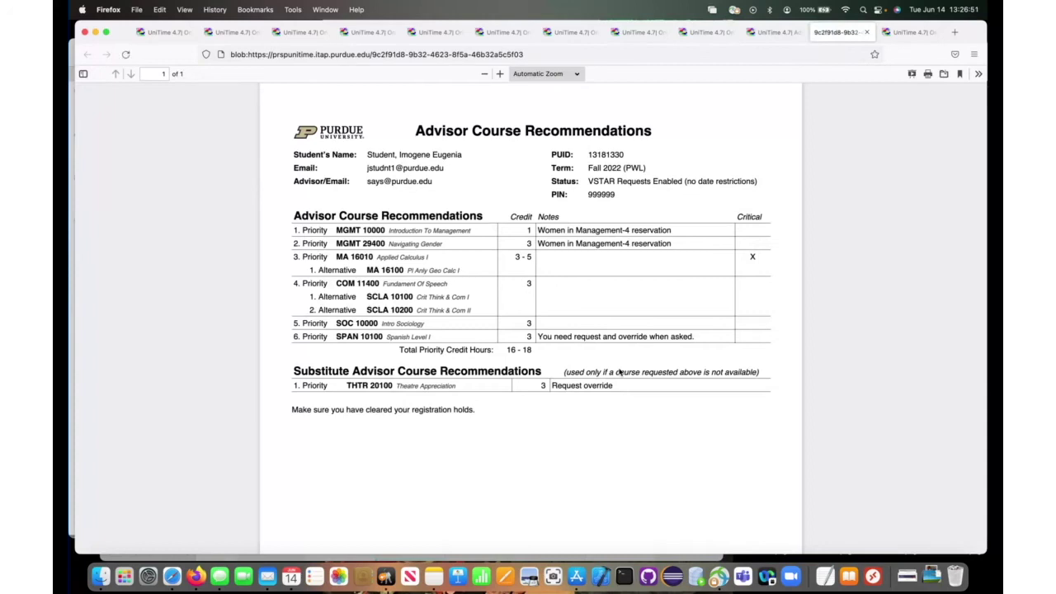
pyautogui.scroll(-5, 620, 372)
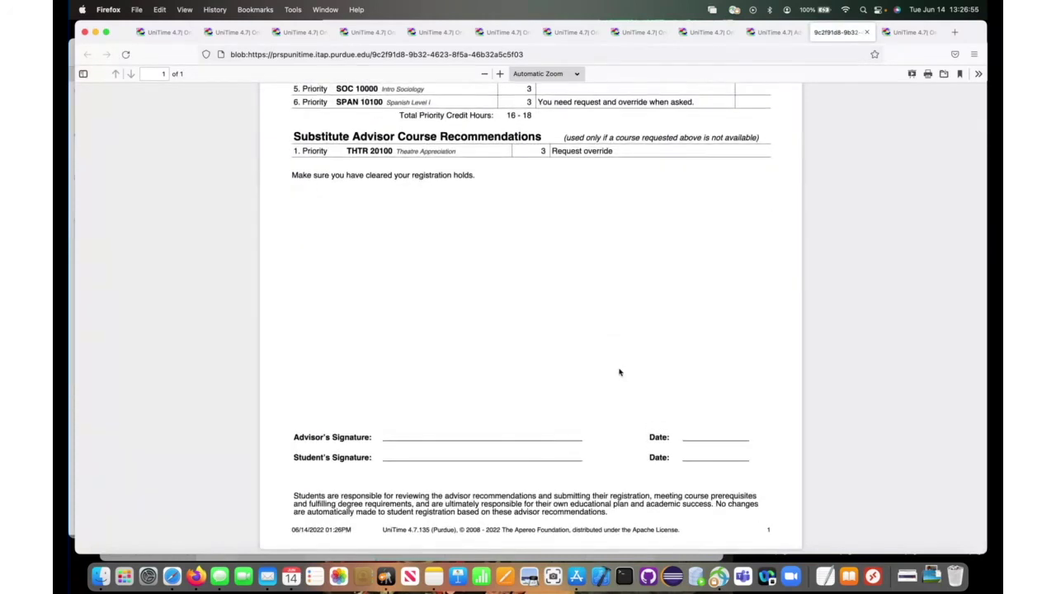
pyautogui.scroll(5, 620, 372)
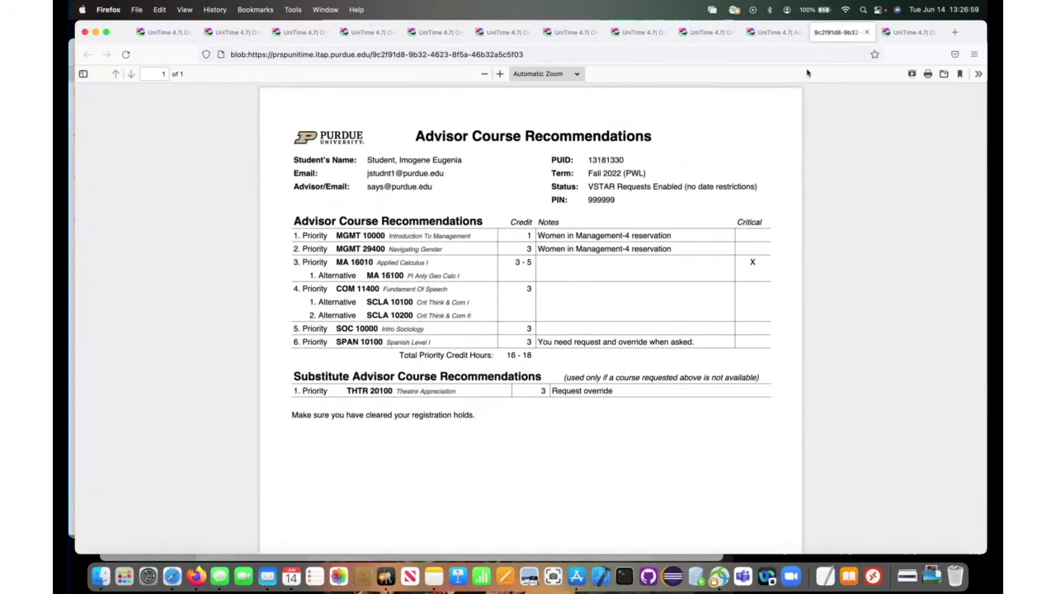
# Return to the recommendations page and email the student the advisor recommendations with the message "Feel free to ask questions."
pyautogui.click(781, 33)
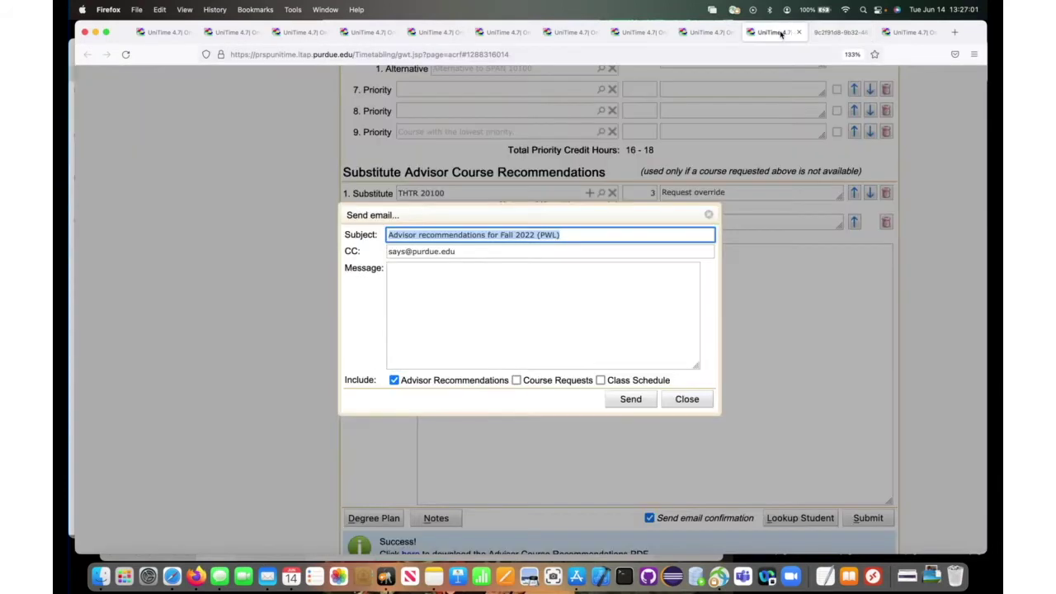
pyautogui.click(594, 312)
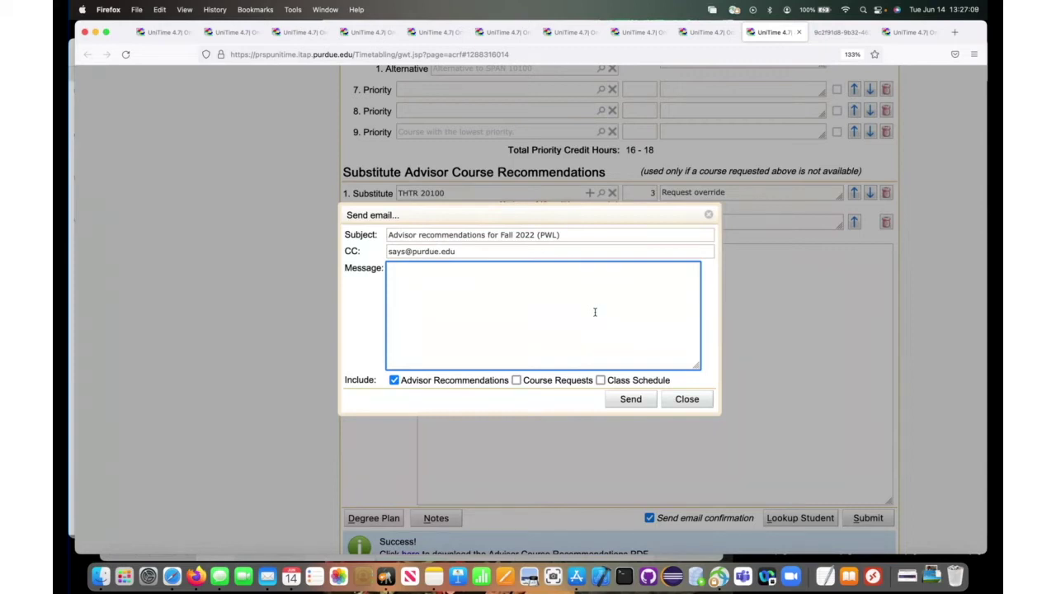
pyautogui.write('Feel free to ask questions.')
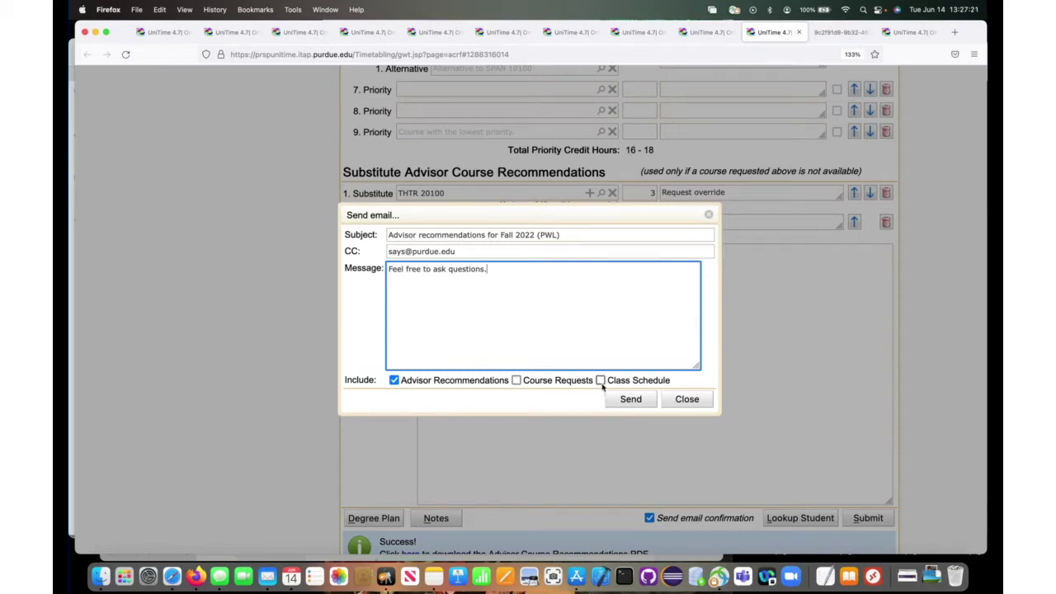
pyautogui.click(625, 402)
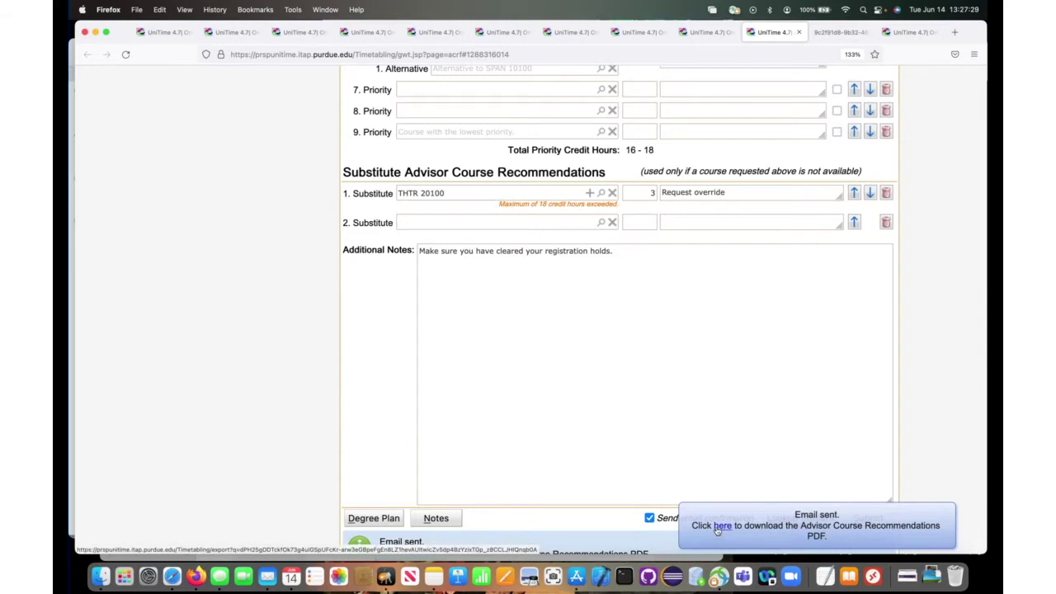
# Open the student's course requests for the Fall 2022 PWL session and submit the requests pre-populated from the advisor recommendations
pyautogui.scroll(10, 716, 531)
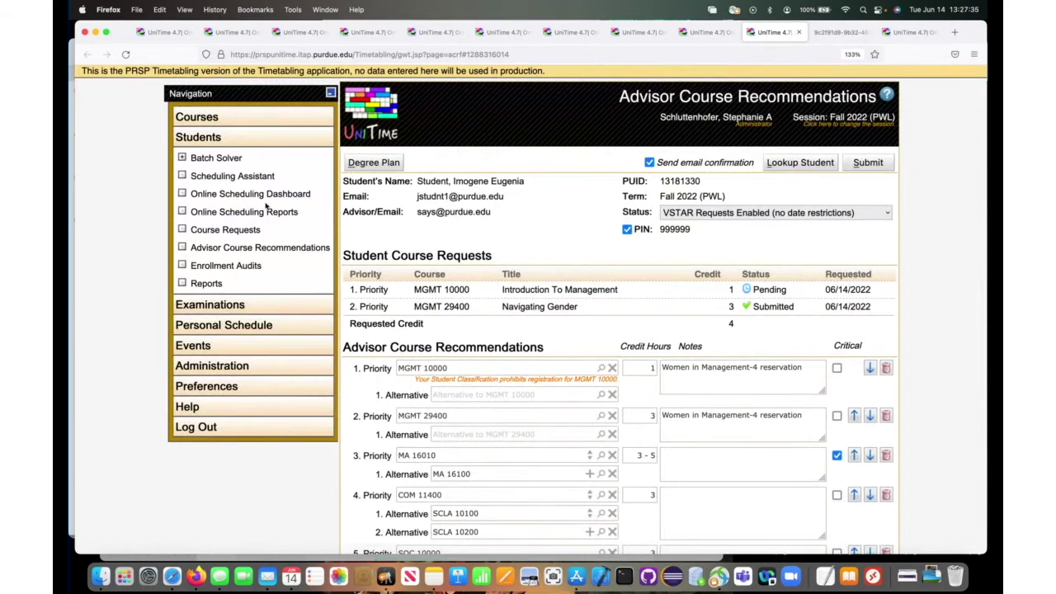
pyautogui.click(253, 231)
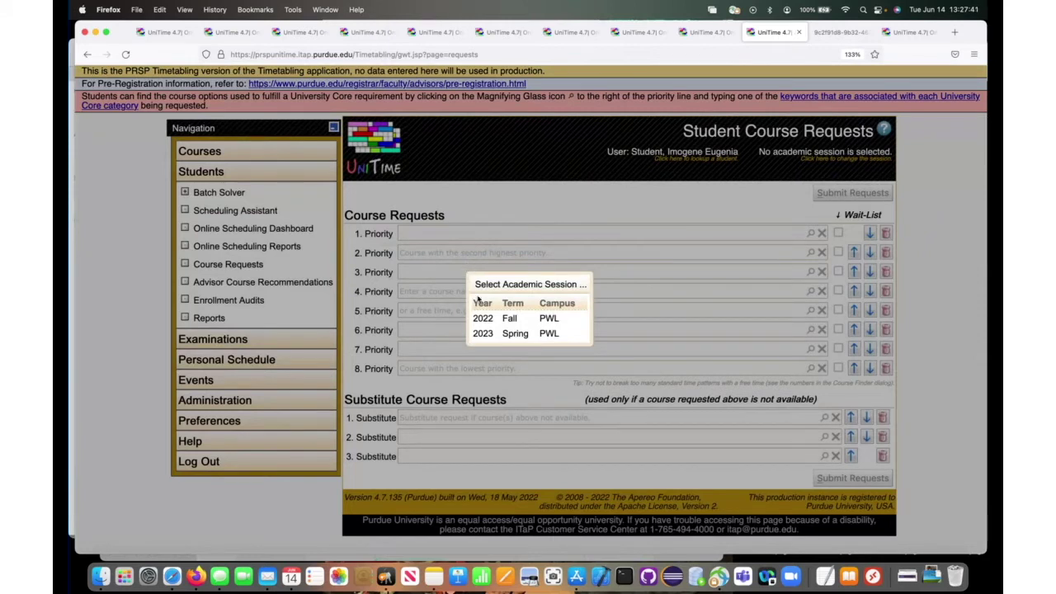
pyautogui.click(485, 324)
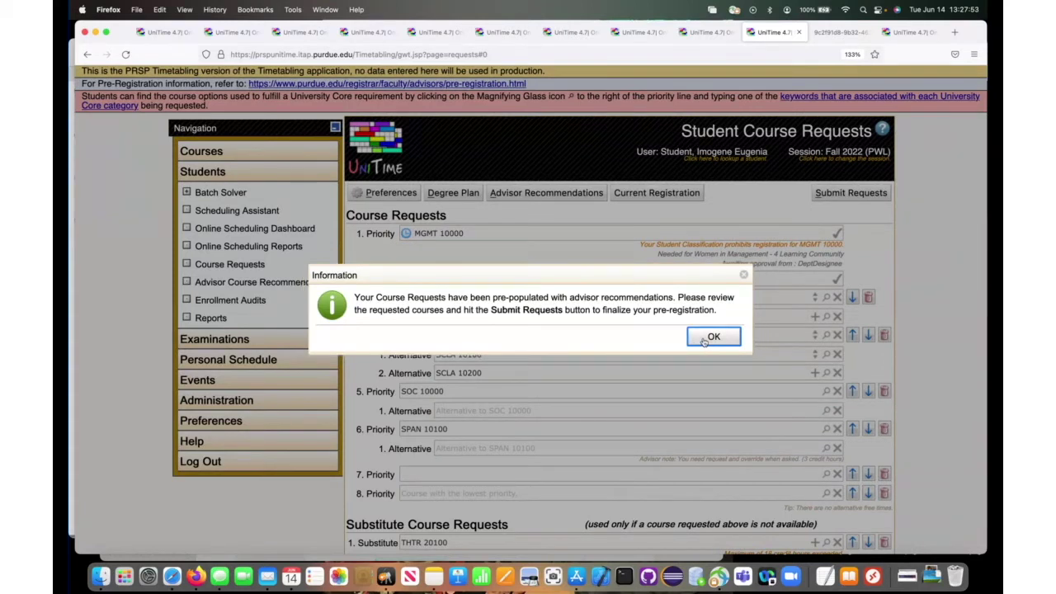
pyautogui.click(704, 339)
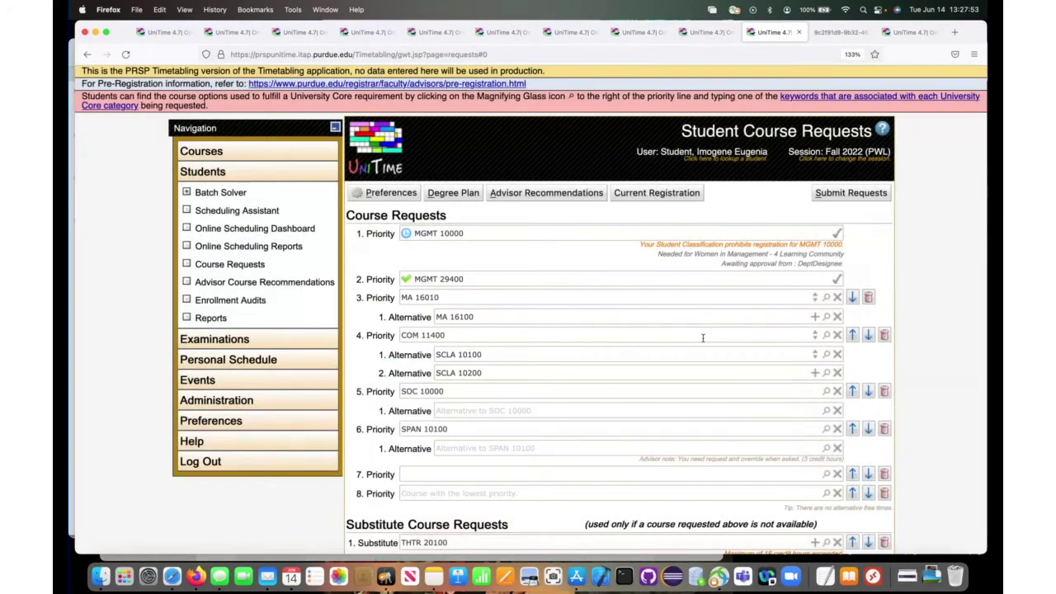
pyautogui.click(826, 193)
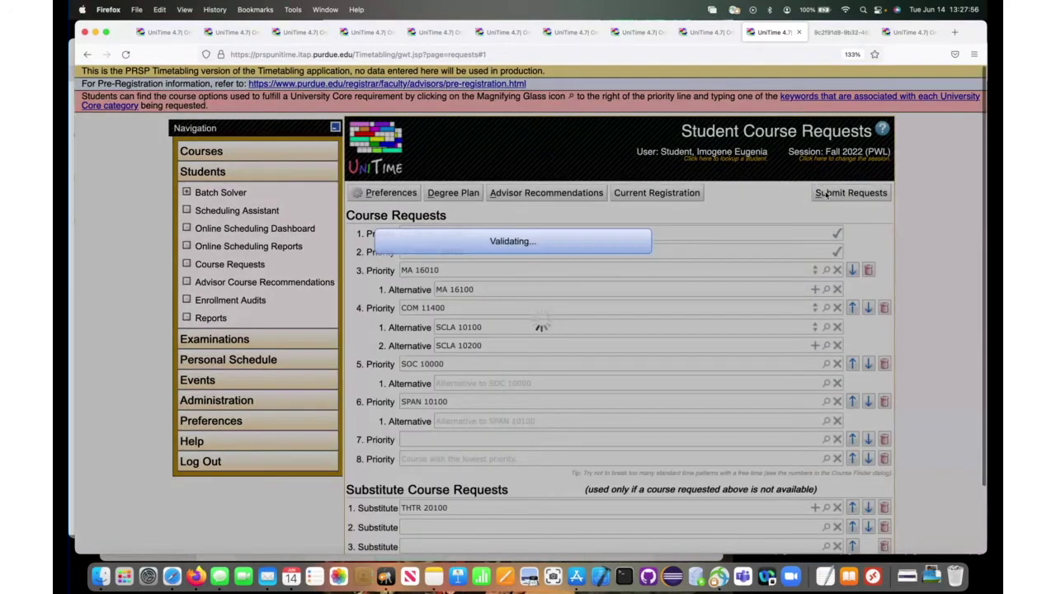